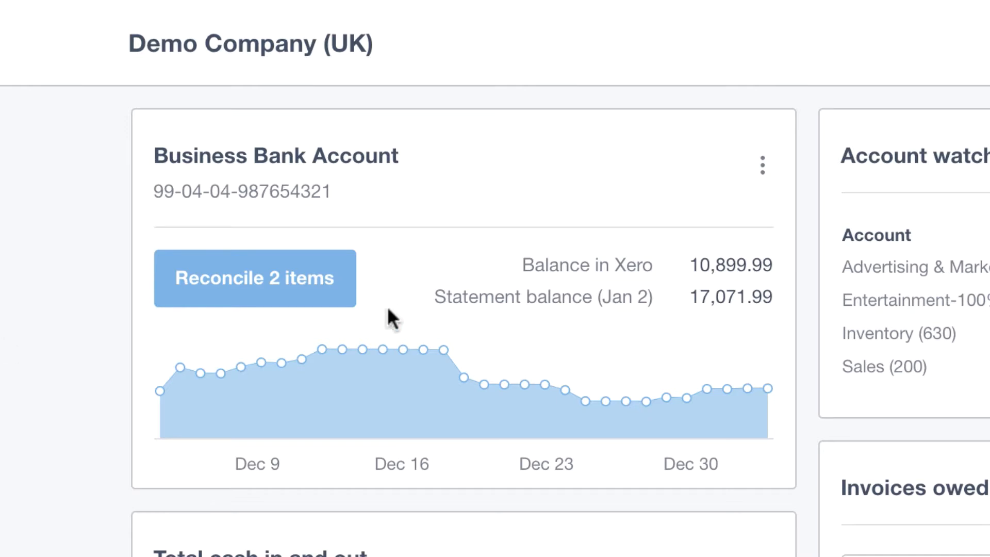
Examine the December bars in the total cash in and out chart and the Sales account in the watchlist
mouse_move(310, 356)
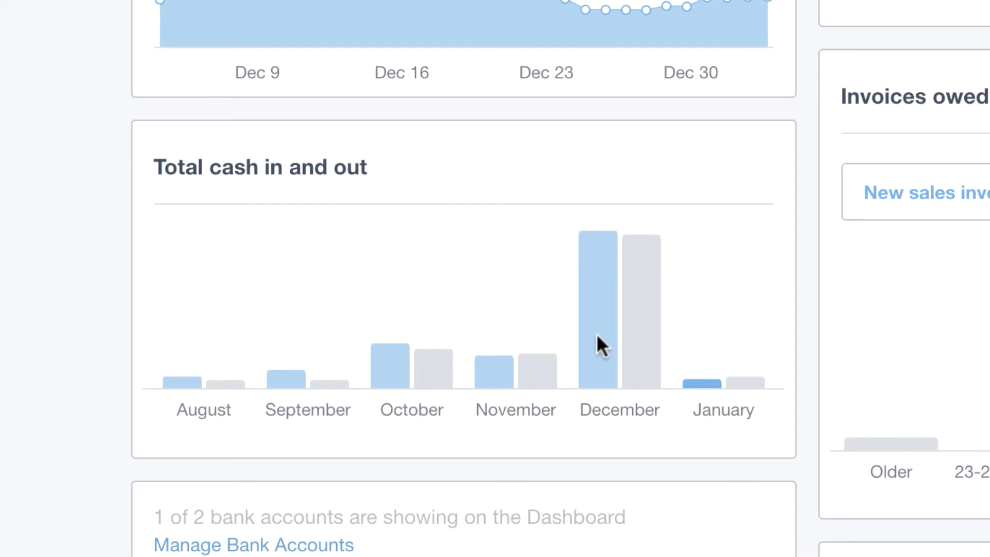
mouse_move(594, 335)
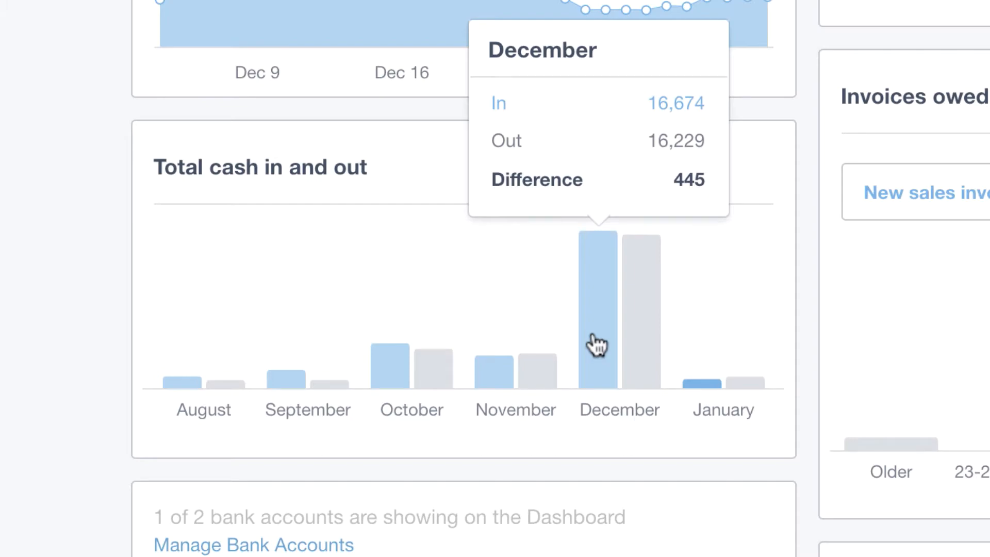
click(597, 344)
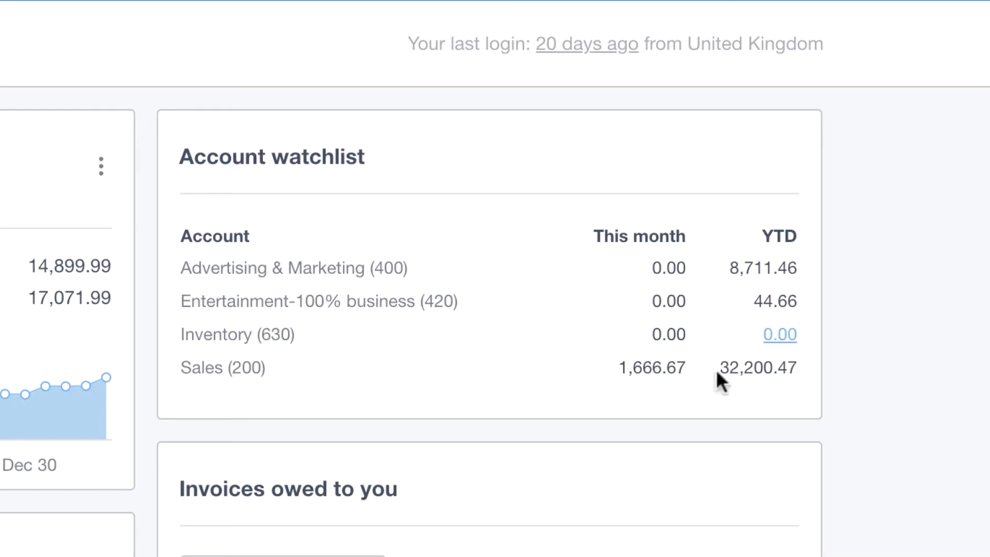
click(654, 370)
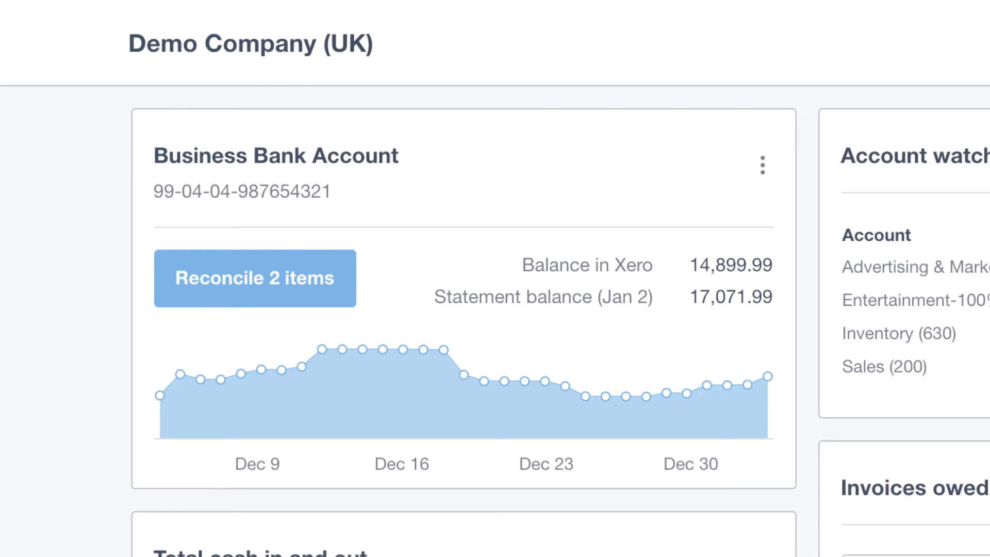
Reconcile the Ridgeway University receipt with INV-0035, and the 7-Eleven payment using its bank rule after reviewing that rule
click(236, 289)
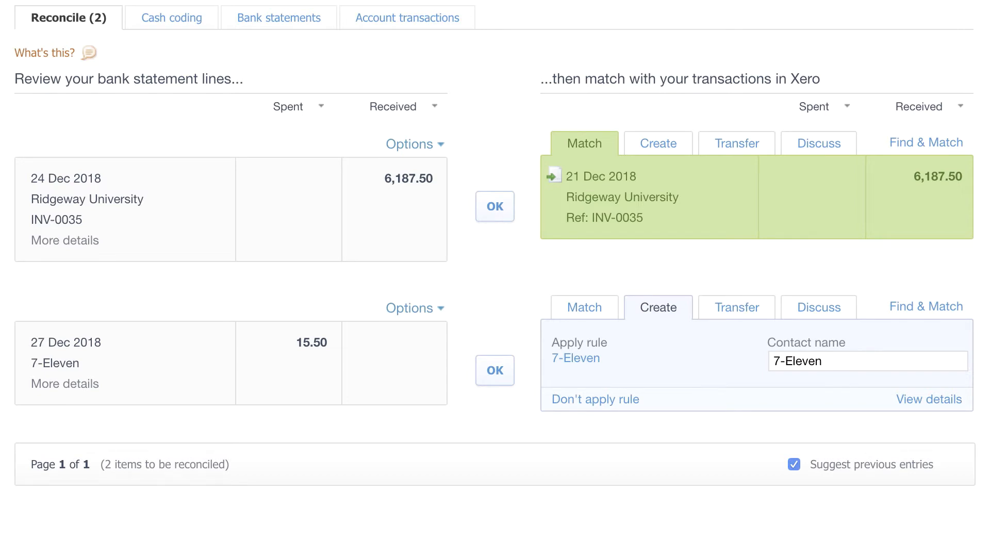
click(505, 216)
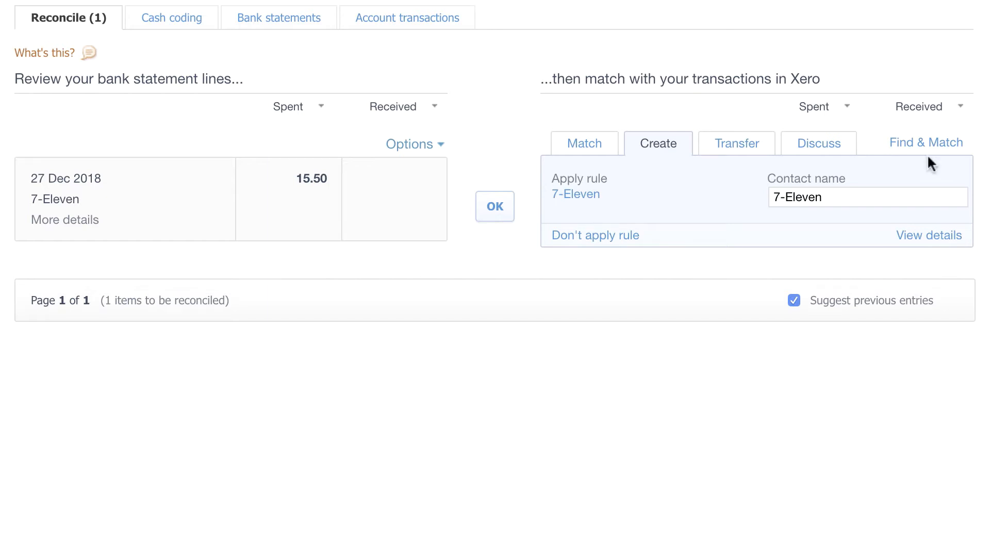
click(575, 195)
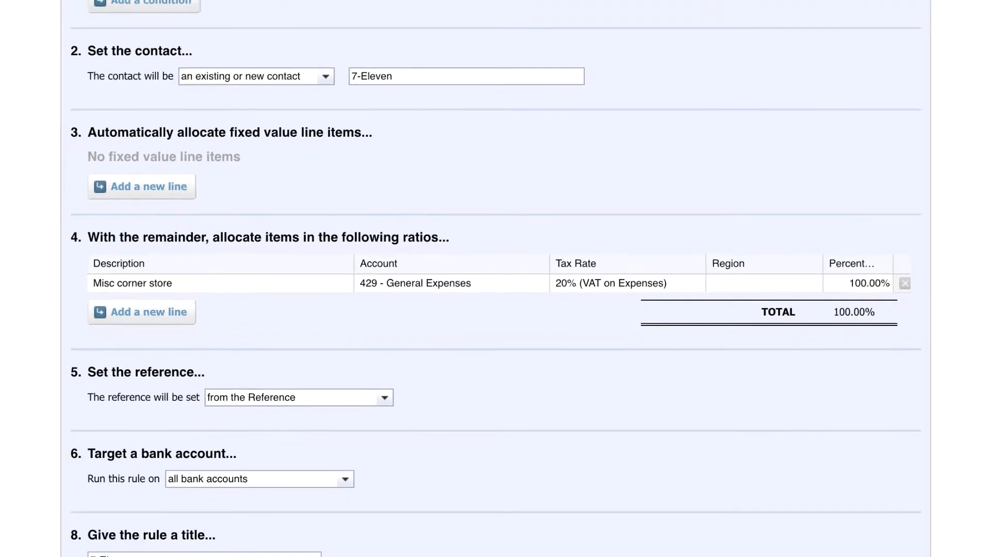
click(800, 540)
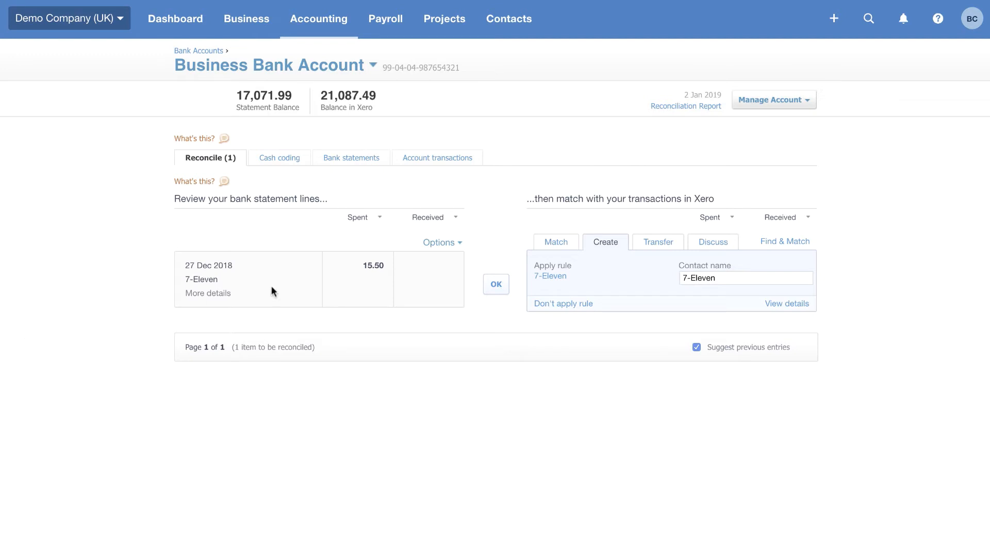
click(496, 286)
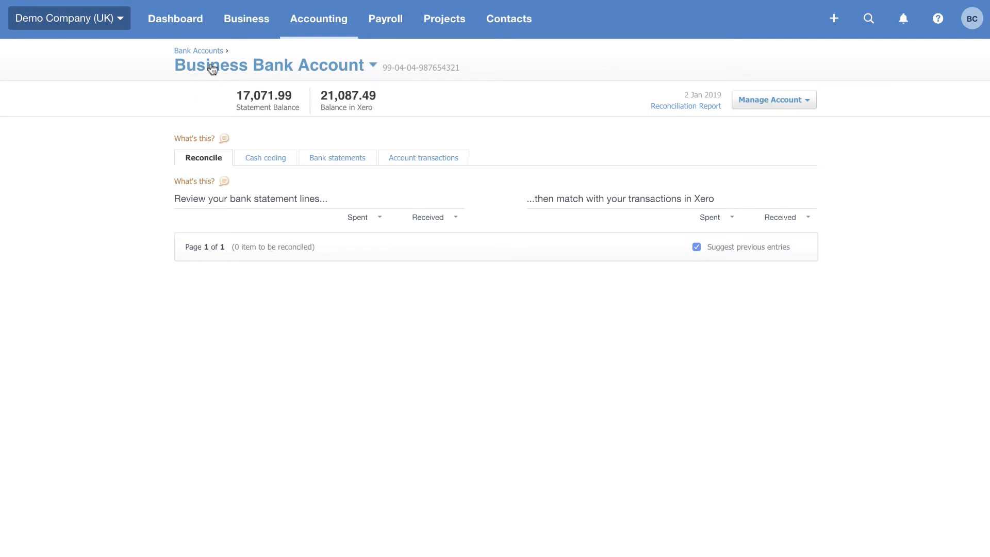
Create an invoice from Bayside Club's accepted quote QU-0001 and mark the quote as invoiced
click(239, 20)
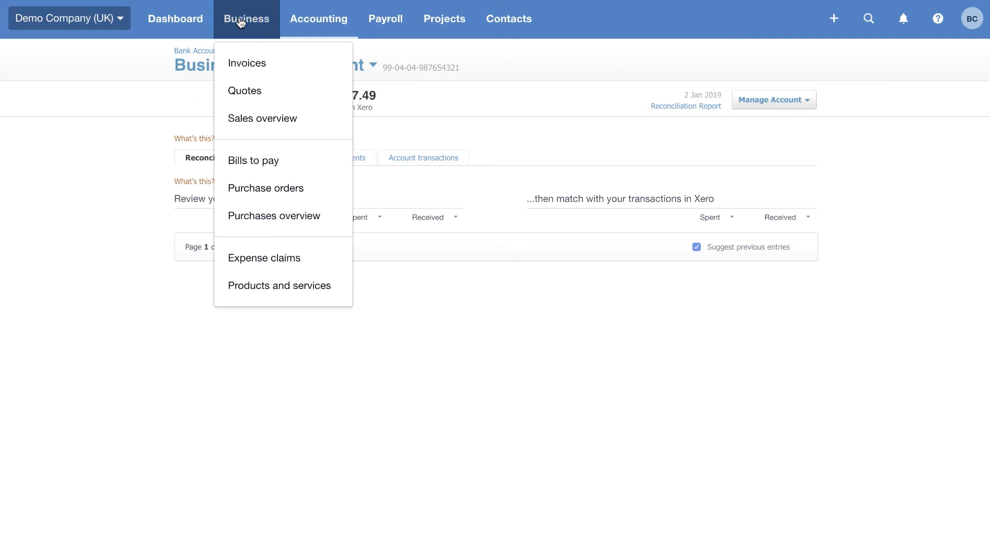
click(245, 122)
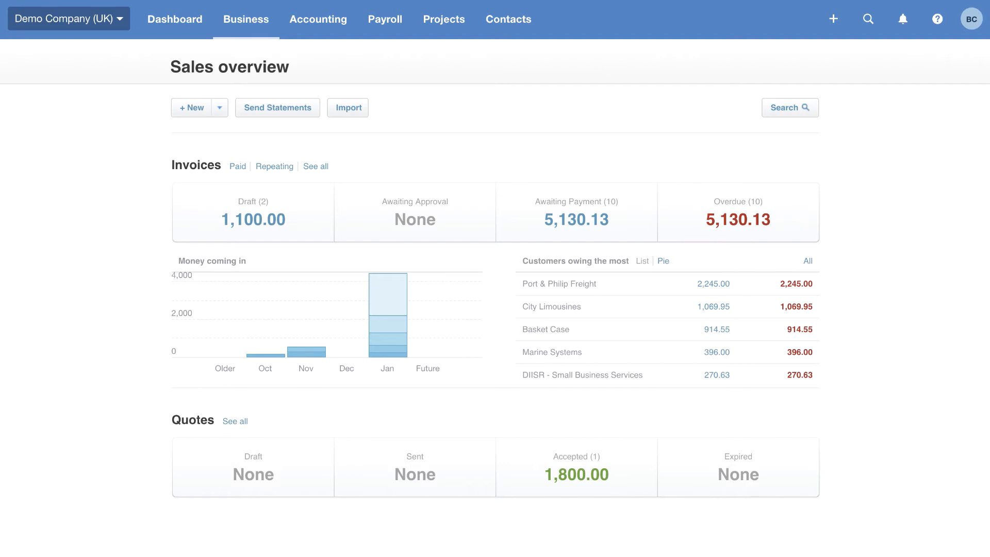
click(566, 484)
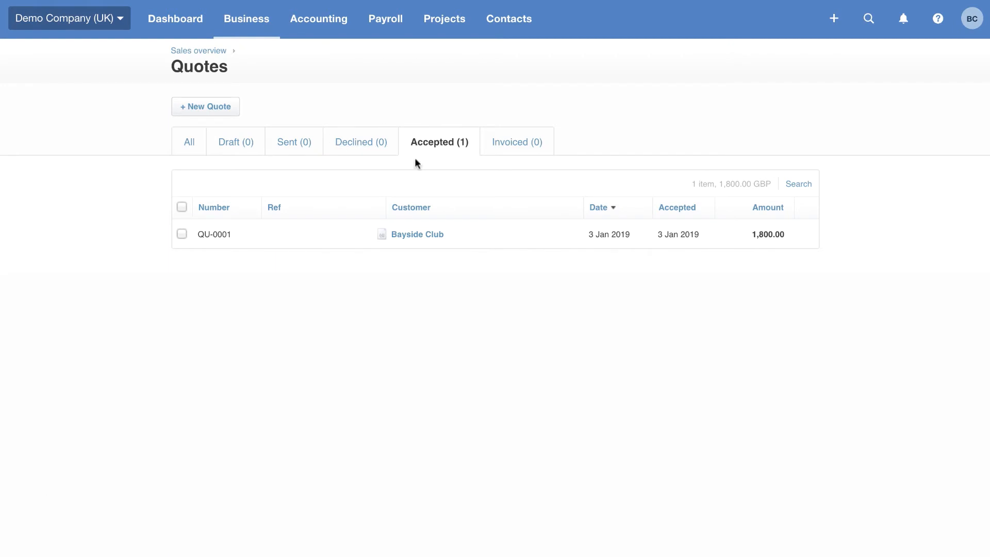
click(416, 238)
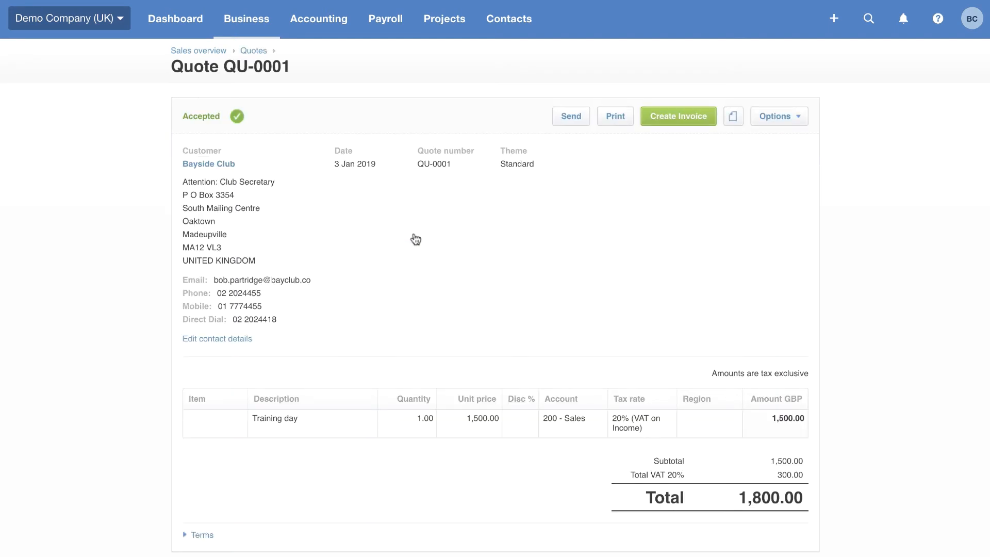
click(694, 123)
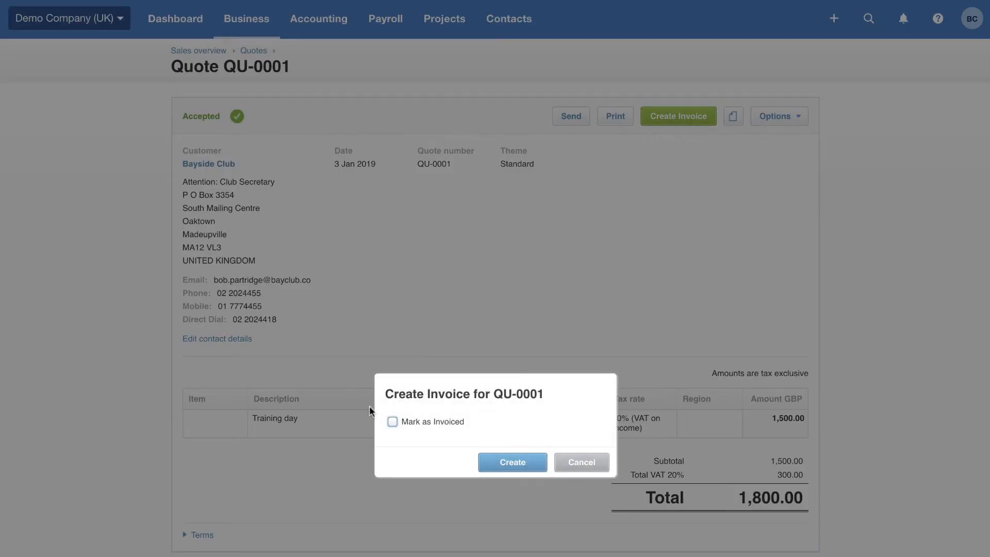
click(392, 422)
click(513, 462)
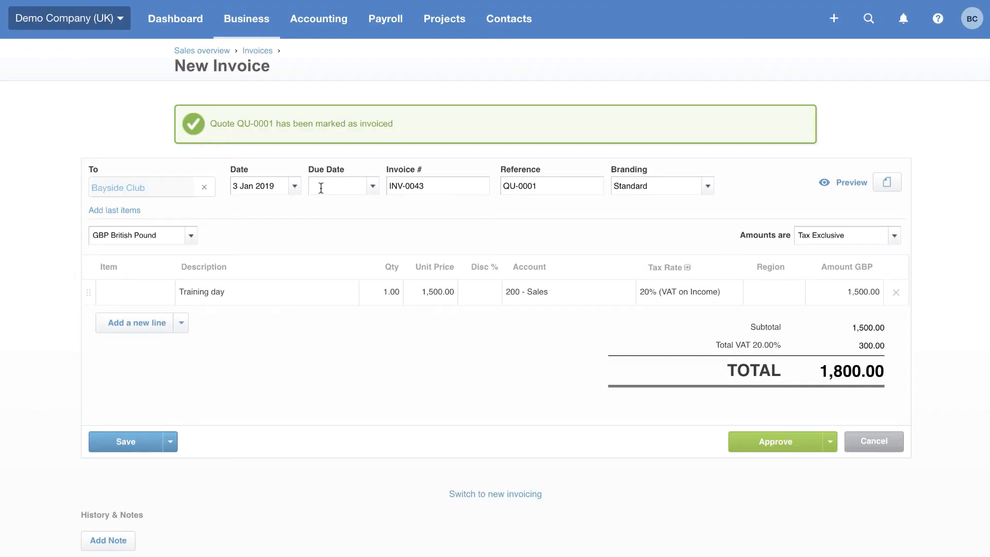
Set the new invoice's due date to one month ahead with +1m and approve the invoice
click(320, 186)
text(+30)
key(BackSpace)
key(BackSpace)
text(1w)
key(BackSpace)
key(BackSpace)
text(1m)
click(772, 442)
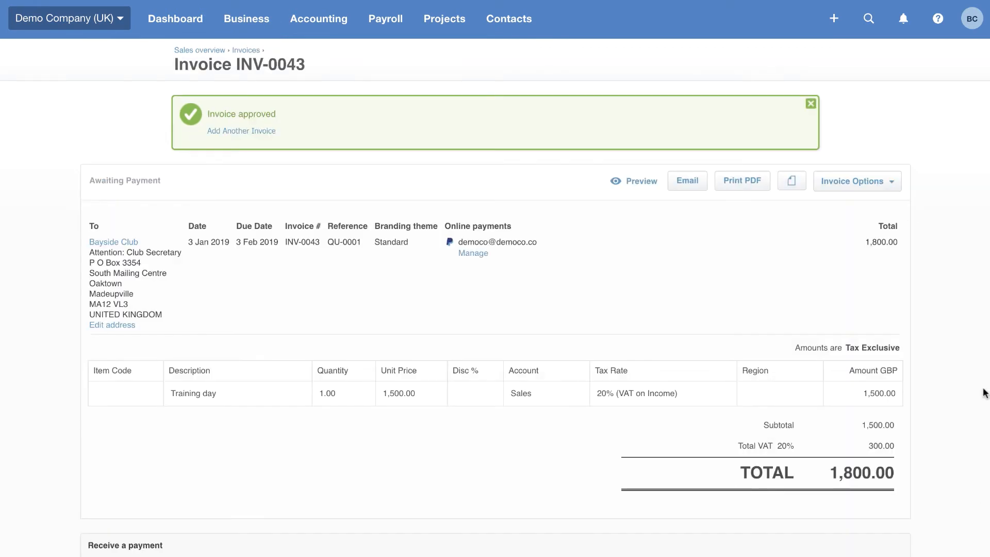
Email invoice INV-0043 to the customer with the Mark as sent option
click(690, 181)
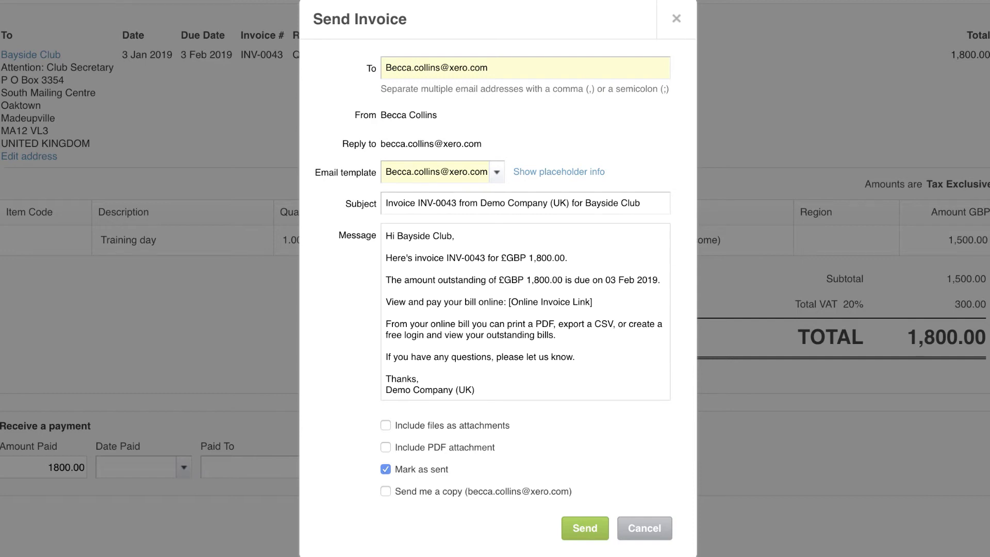
click(591, 525)
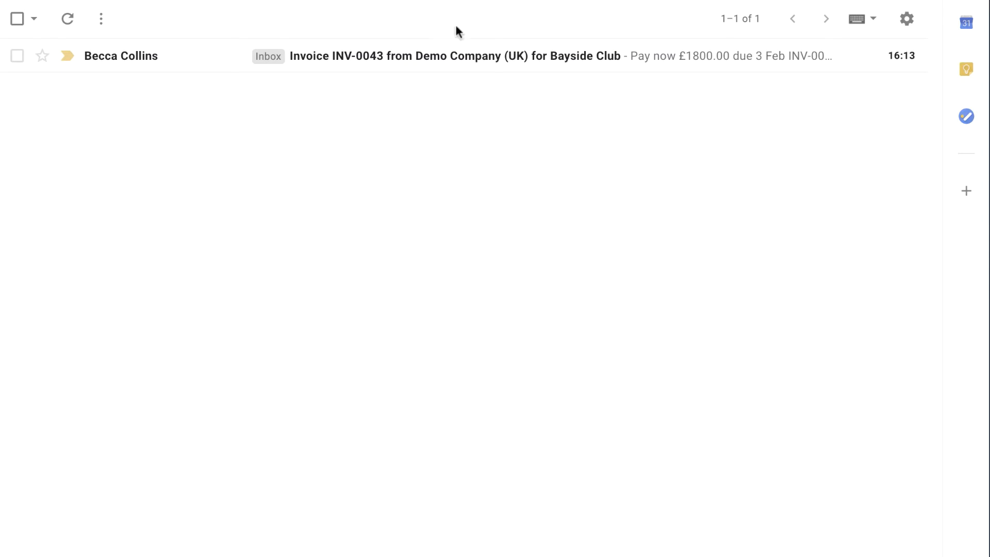
Switch to Gmail, open the INV-0043 e-mail, follow its online bill link and try the payment option
click(428, 69)
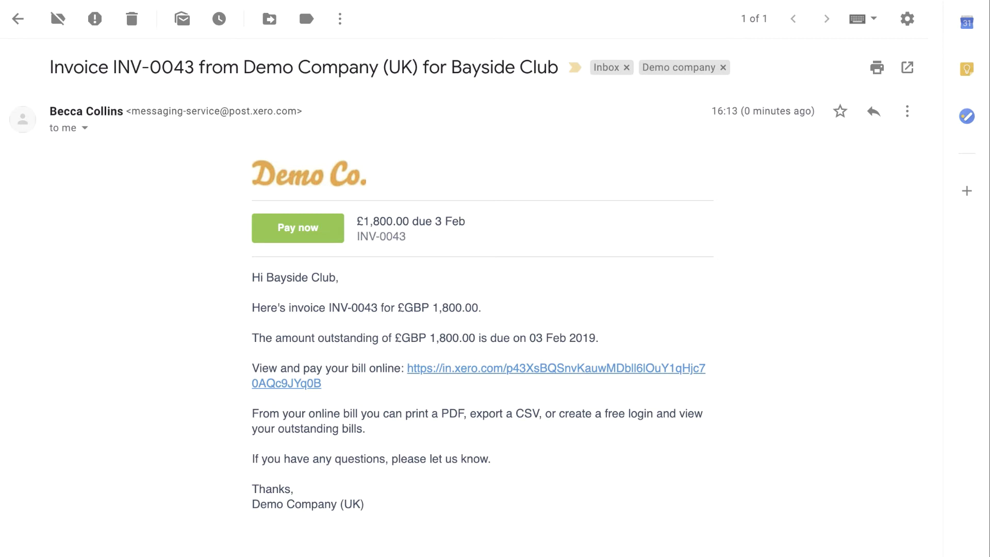
click(499, 376)
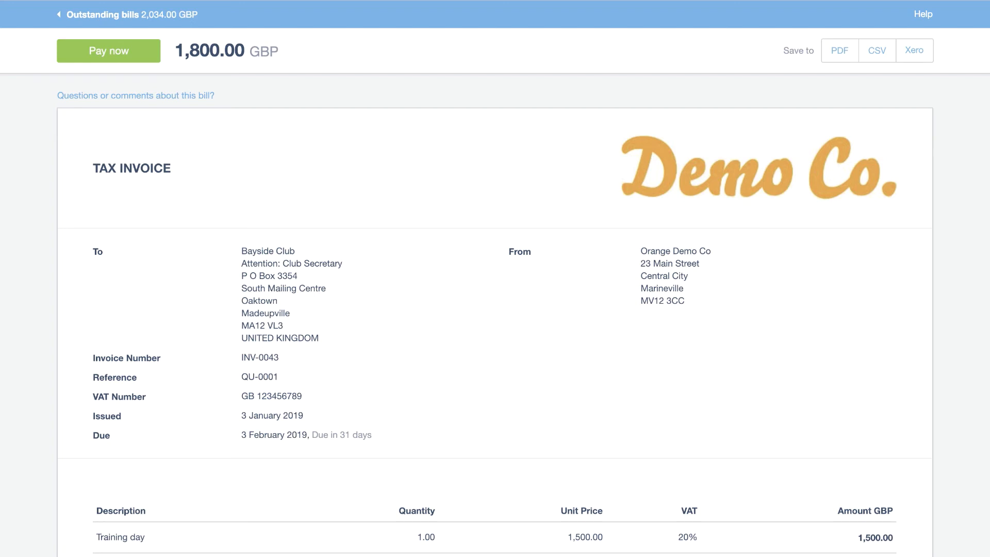
click(137, 57)
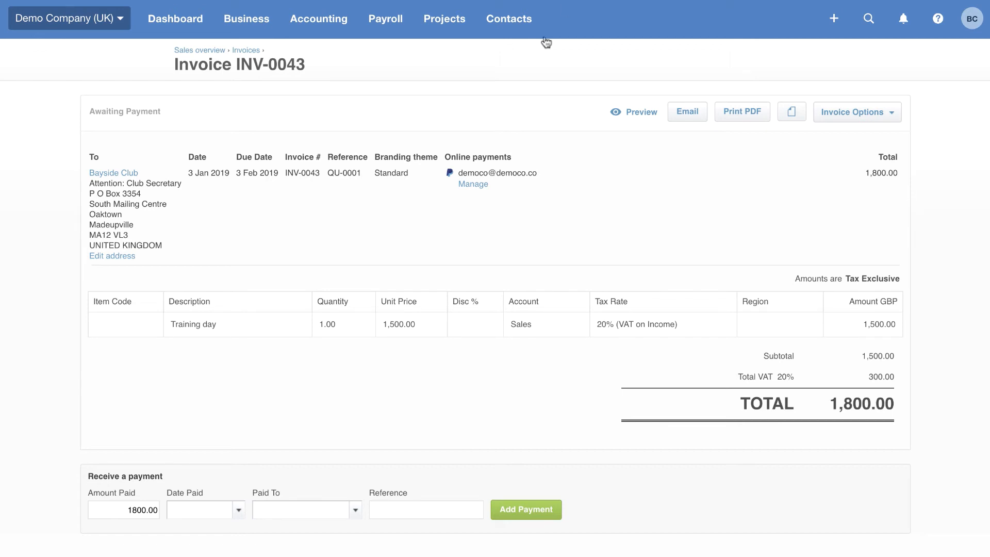
Return to Xero and view the list of all contacts
click(513, 22)
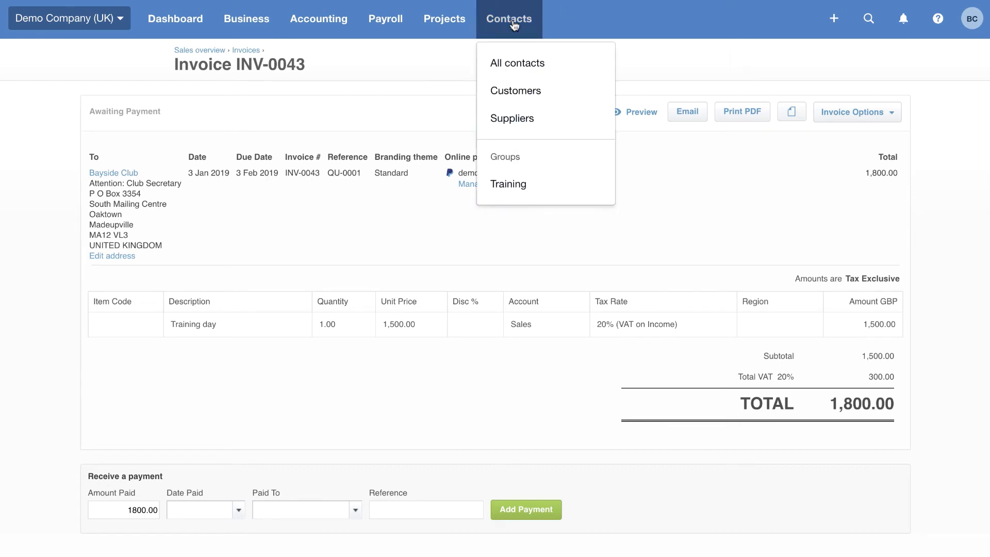
click(510, 68)
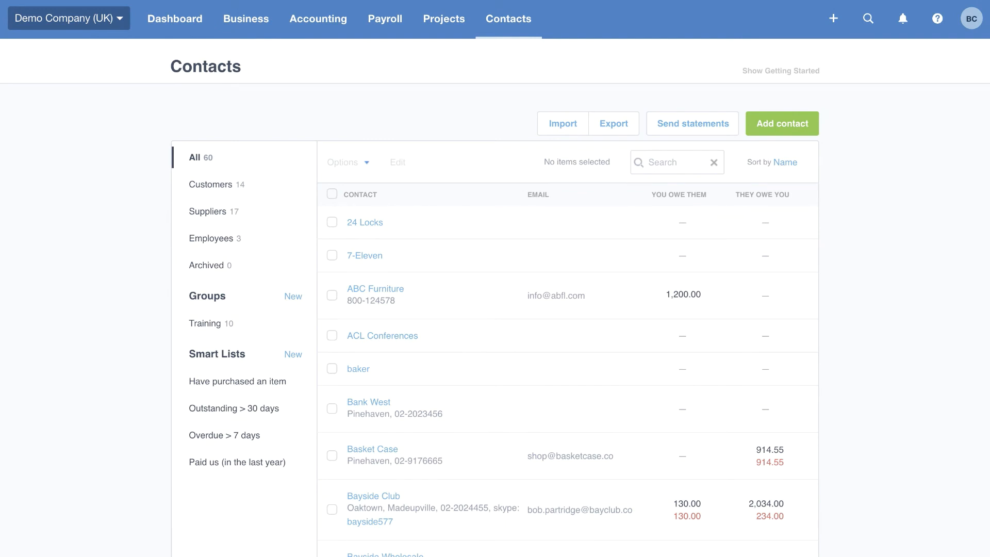
Open the Profit and Loss report marked New from the Financial reports
click(311, 30)
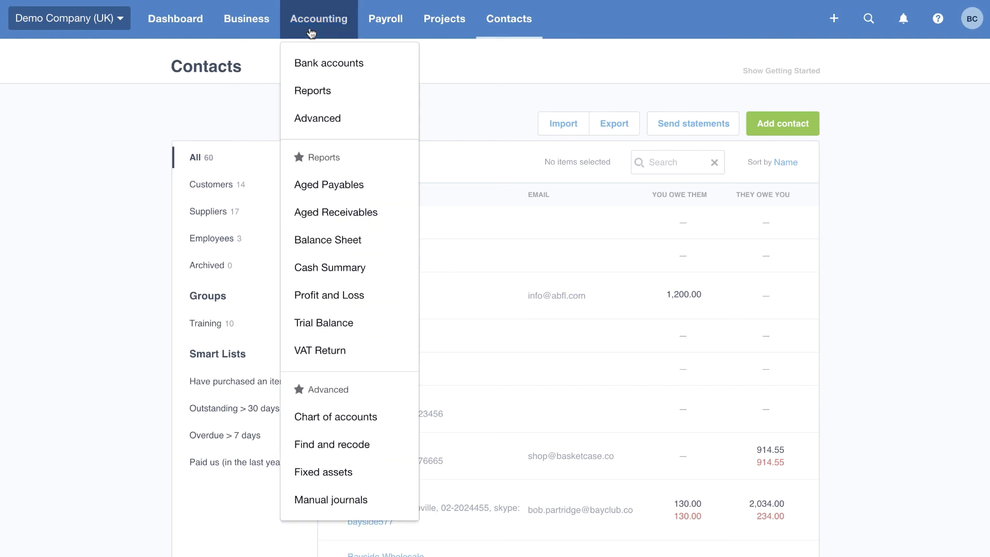
click(324, 94)
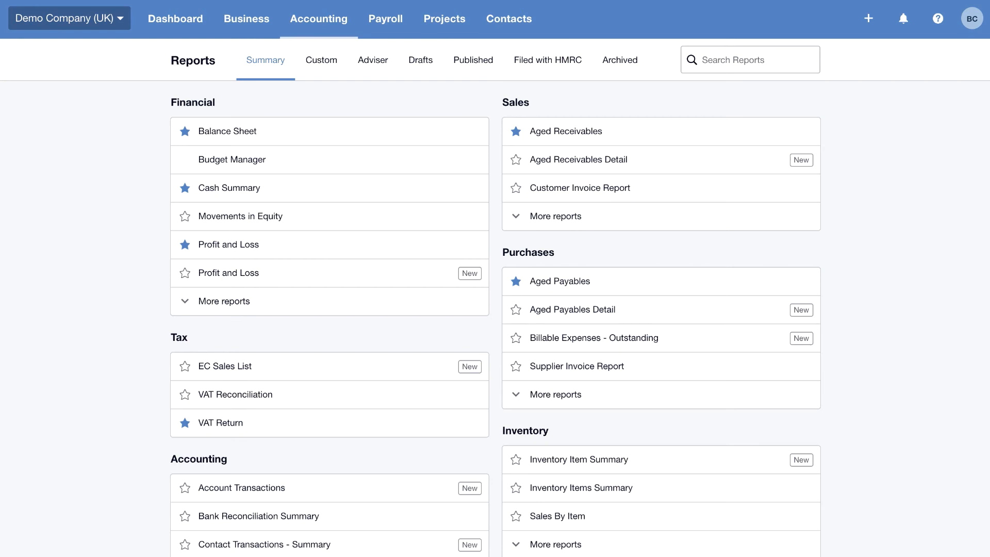
click(313, 283)
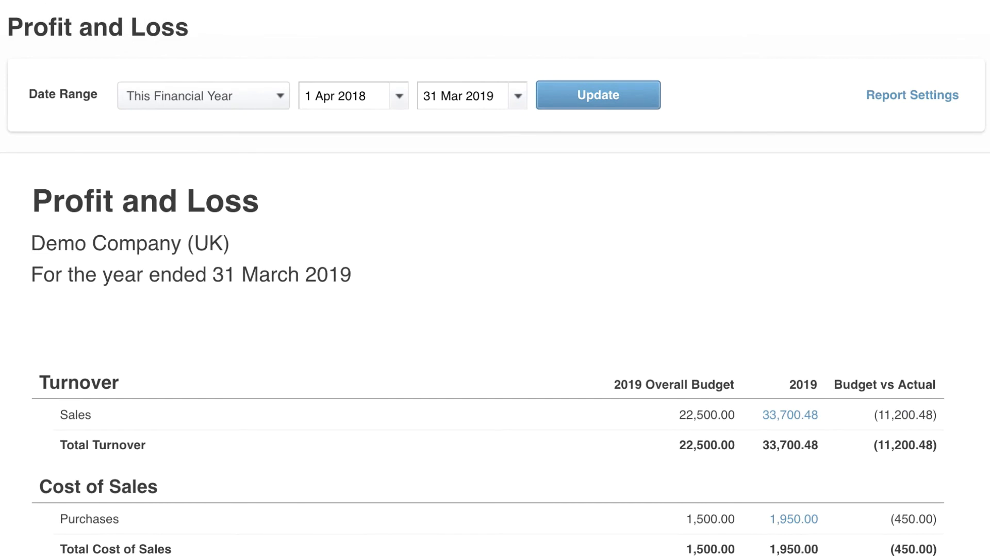
Set the Profit and Loss date range to Custom in the report settings and check the available Region filter options
click(931, 96)
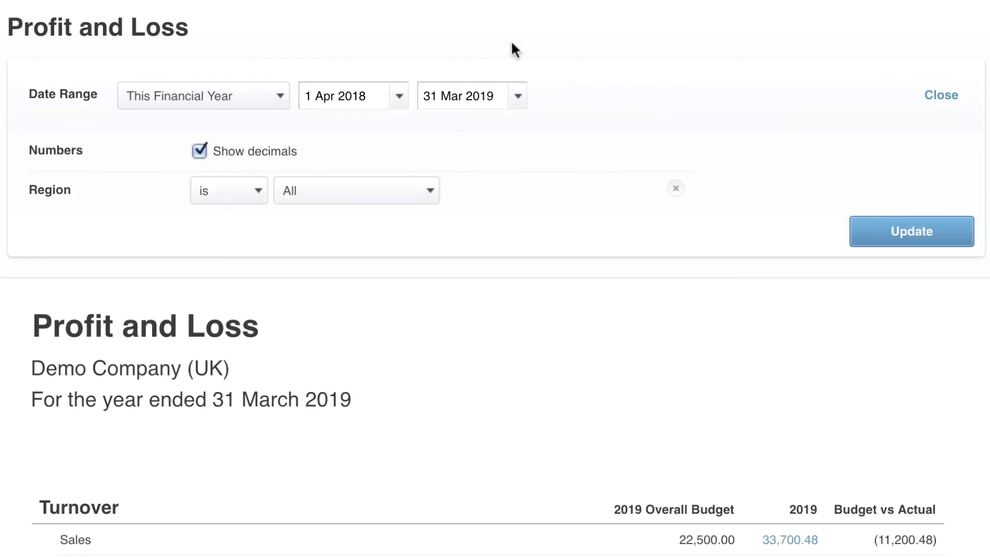
click(278, 101)
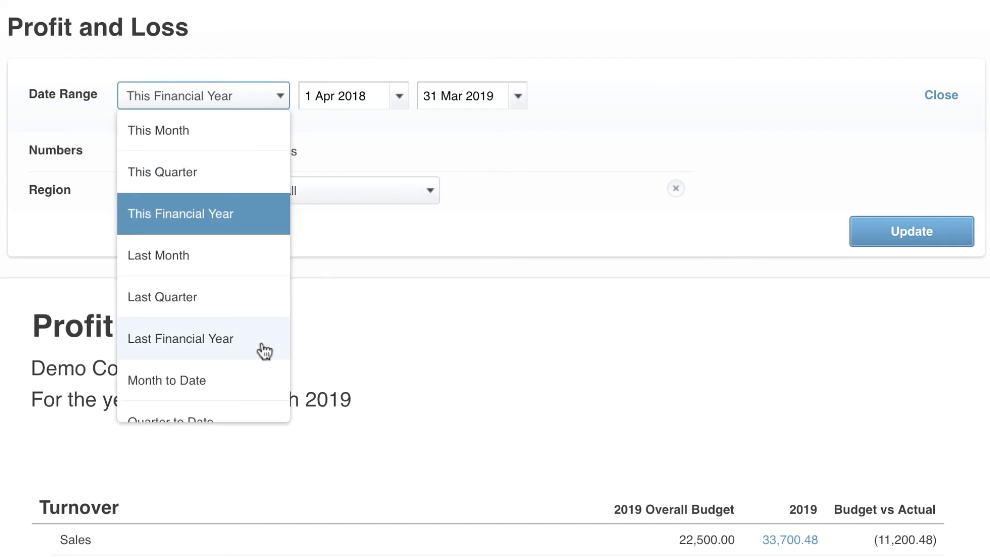
scroll(261, 348, down, 2)
click(242, 408)
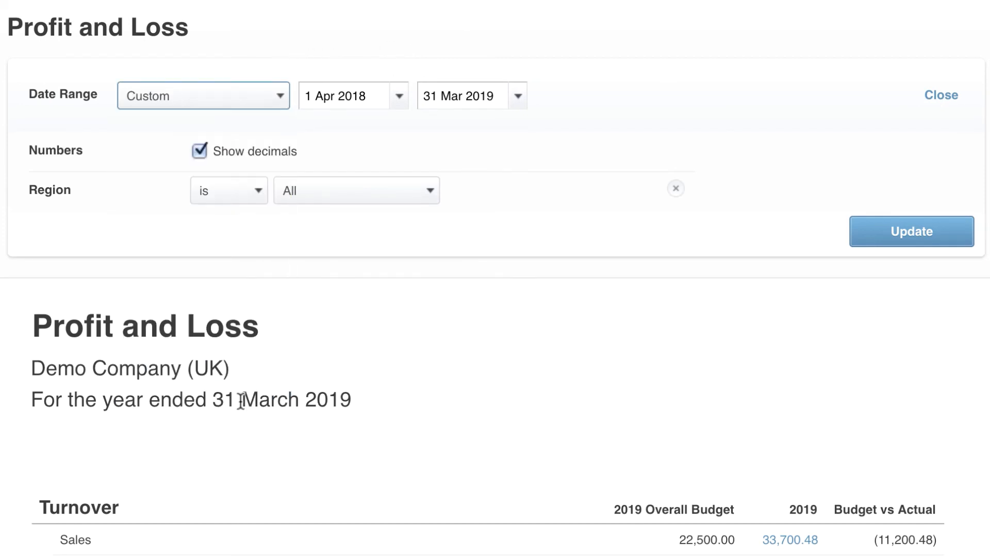
click(430, 192)
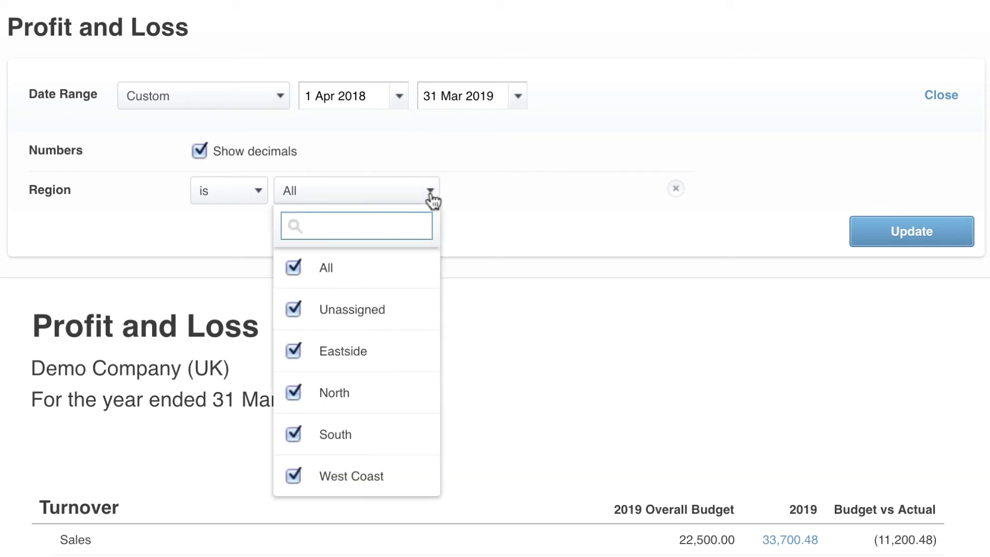
click(431, 194)
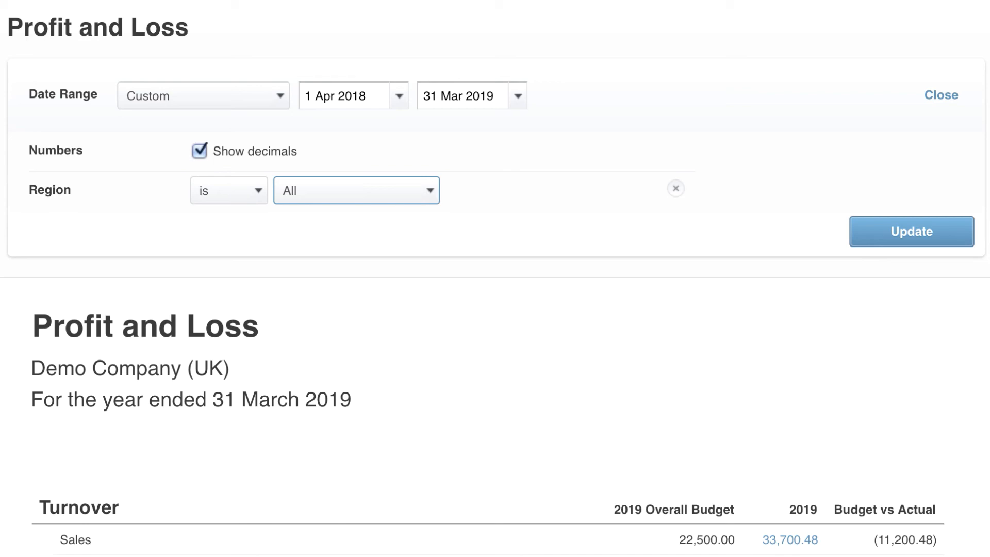
Review the report's administrative costs and profit lines, and choose Custom as the save type for the report
scroll(495, 279, down, 20)
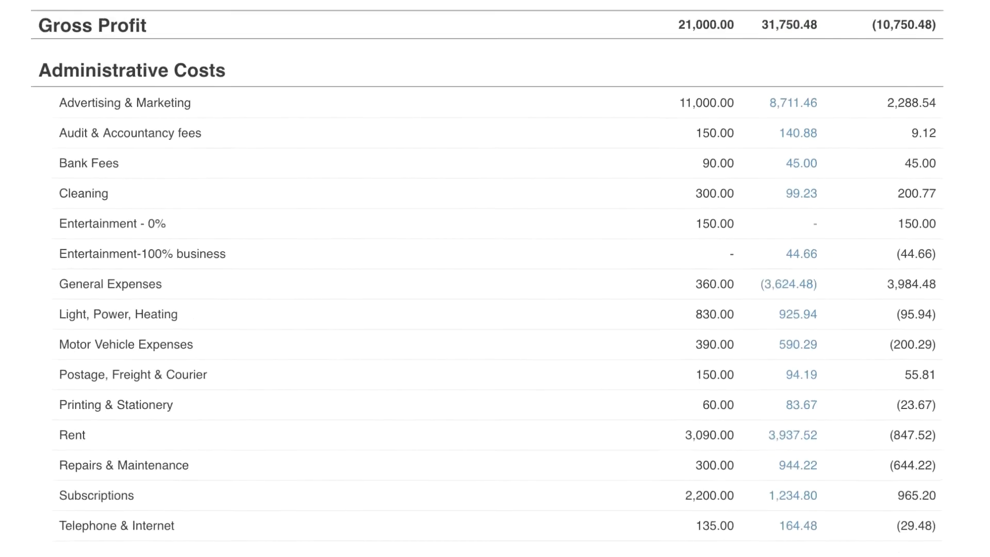
scroll(494, 278, down, 1)
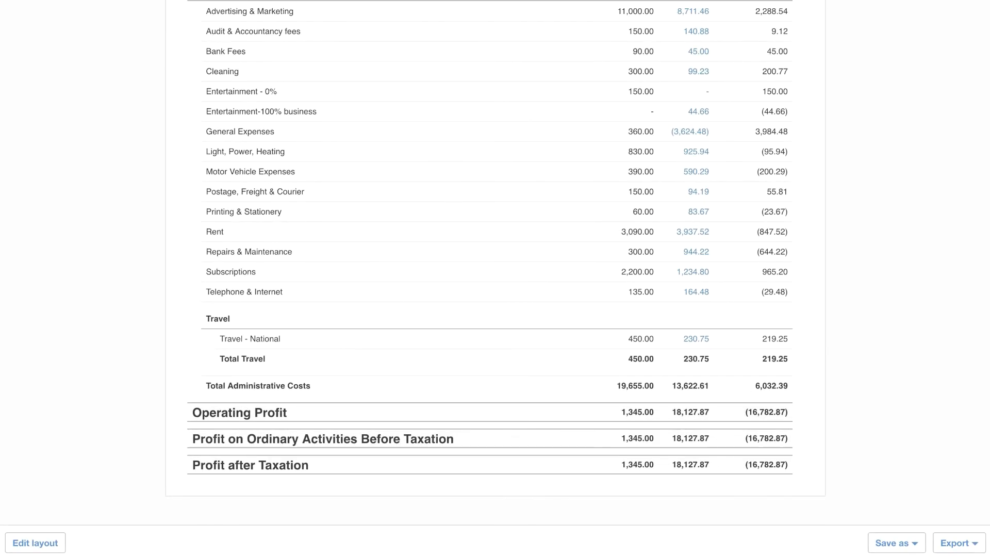
click(914, 543)
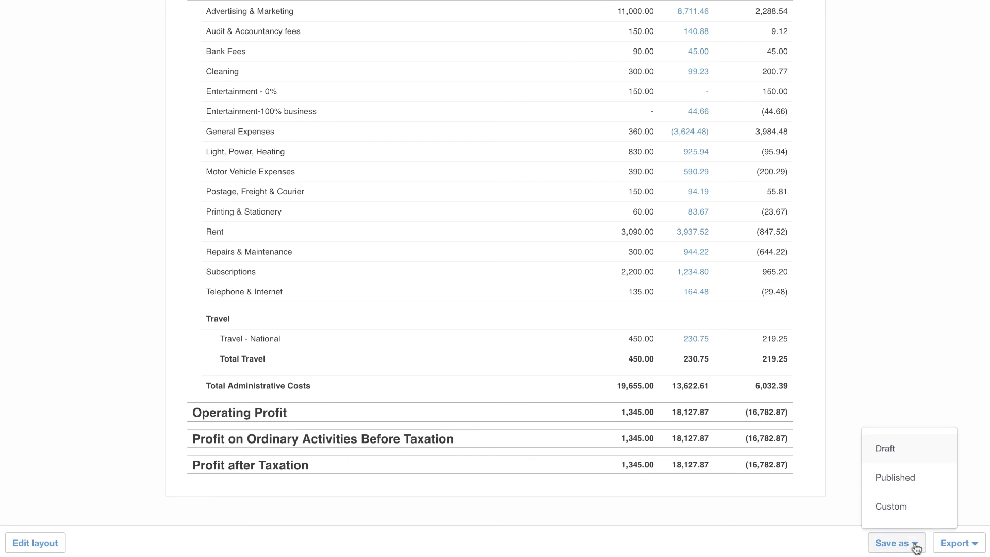
click(920, 508)
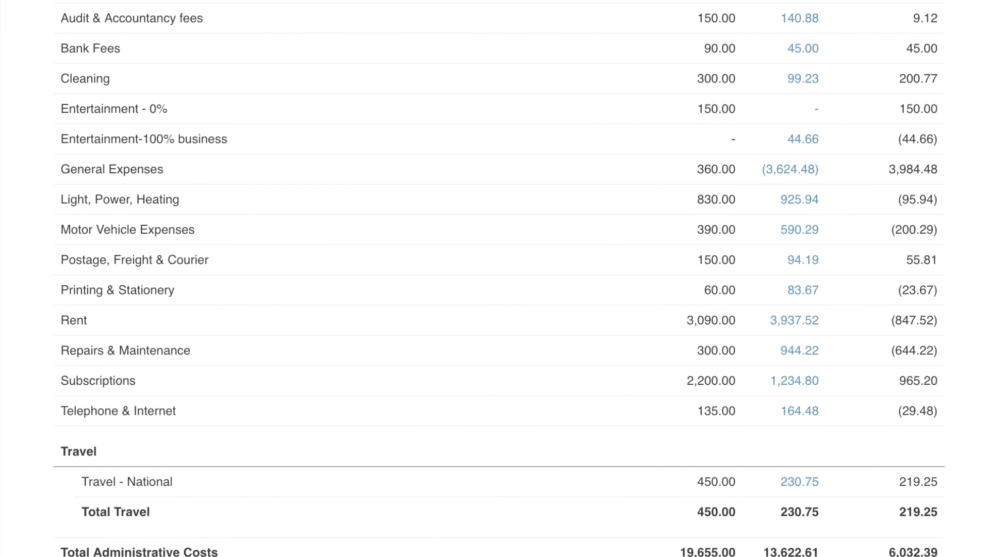
Drill down from the Repairs & Maintenance actual figure to the photocopier repair bill 945-Ocon and view its related files
click(803, 352)
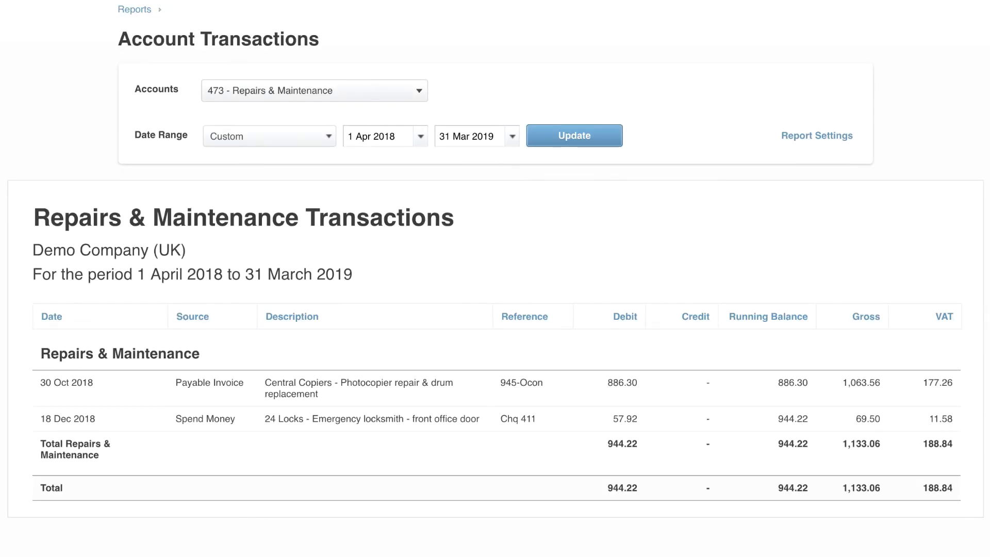
click(374, 390)
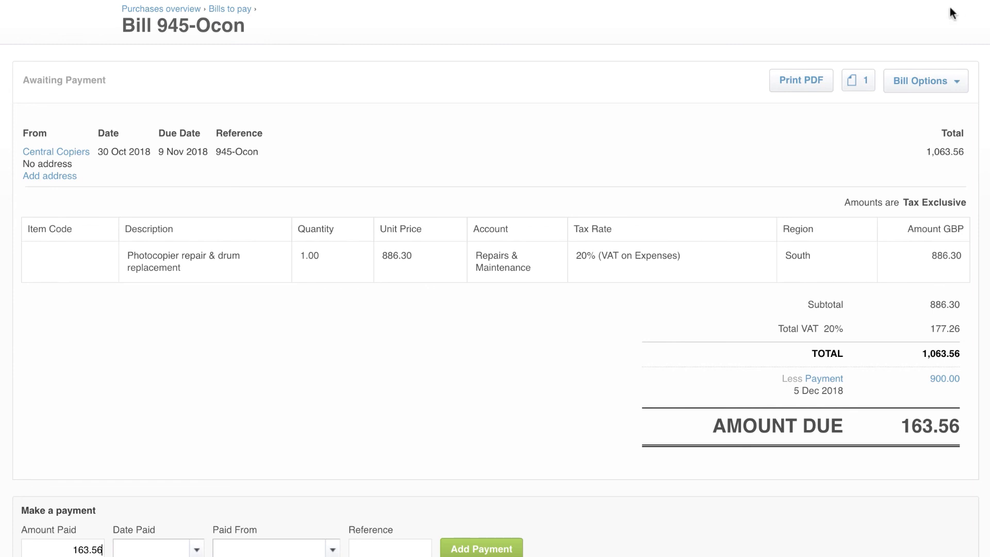
click(856, 89)
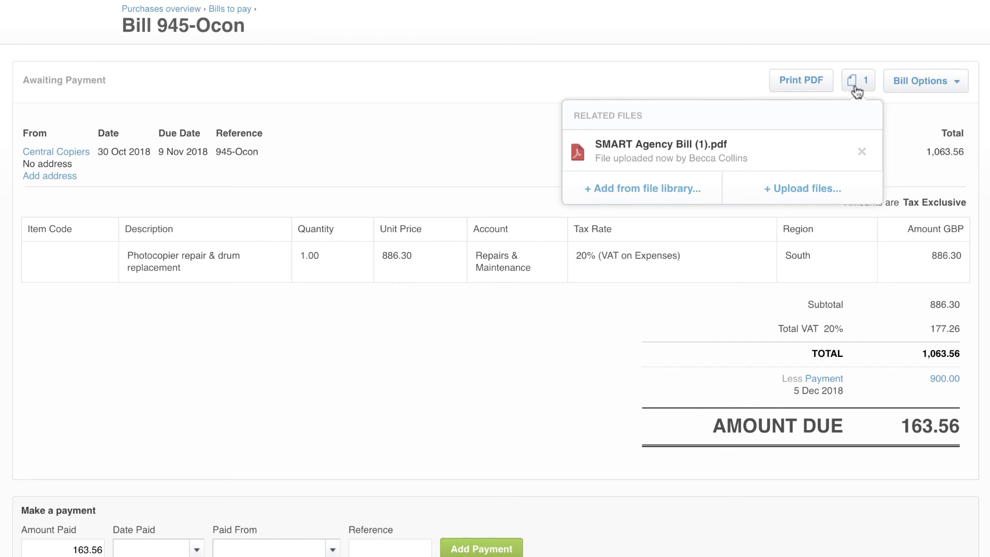
click(871, 84)
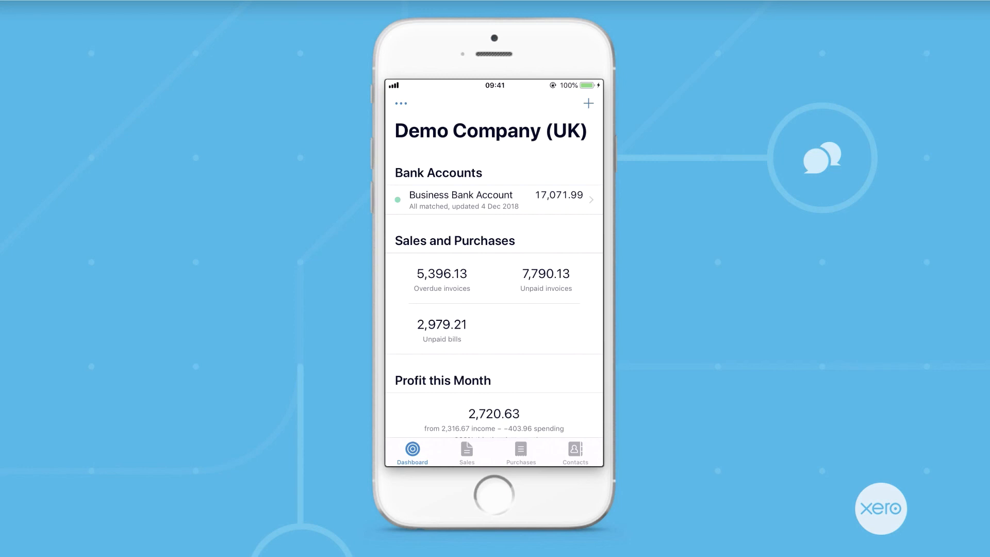
In the Xero mobile app, view the overdue sales invoices, and open a blank new receipt from the purchases overview
click(466, 452)
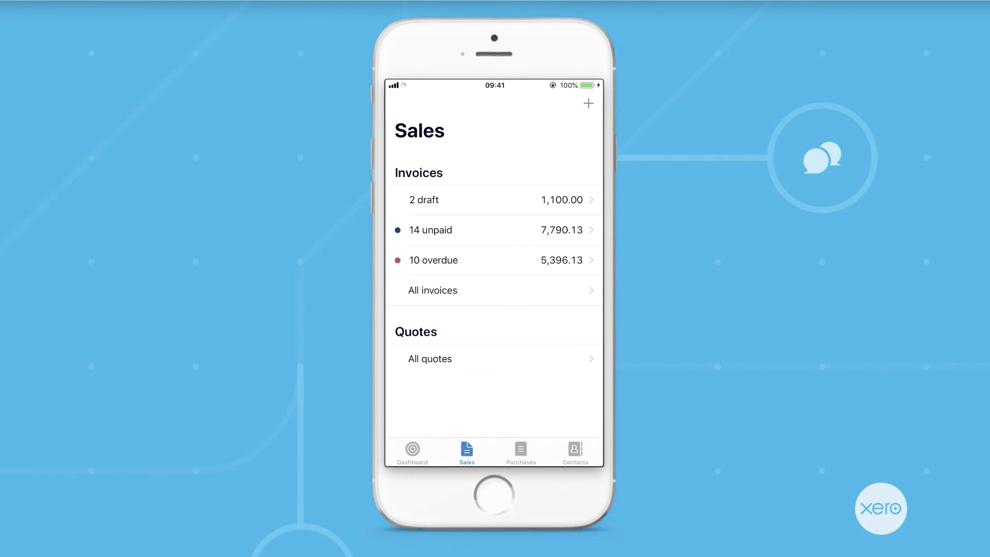
click(493, 260)
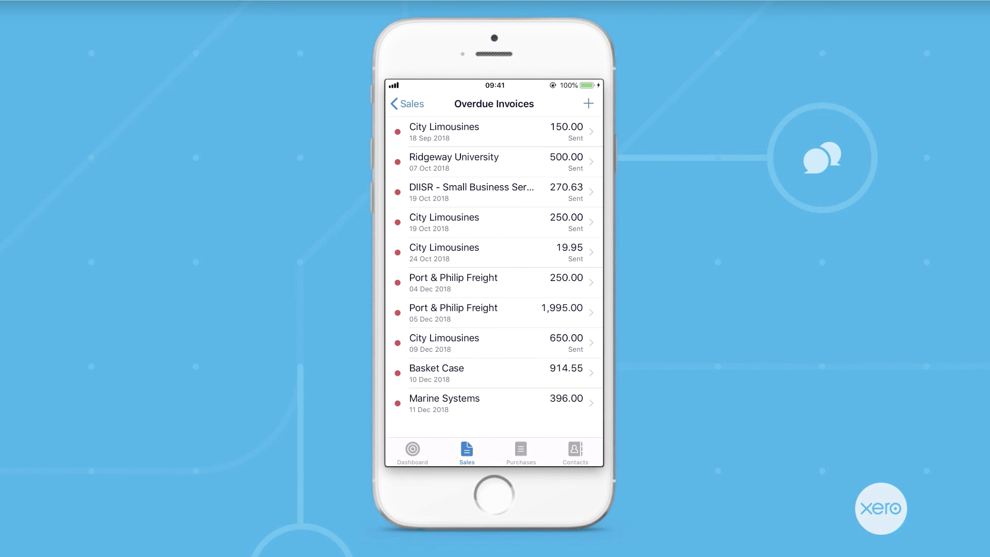
click(520, 452)
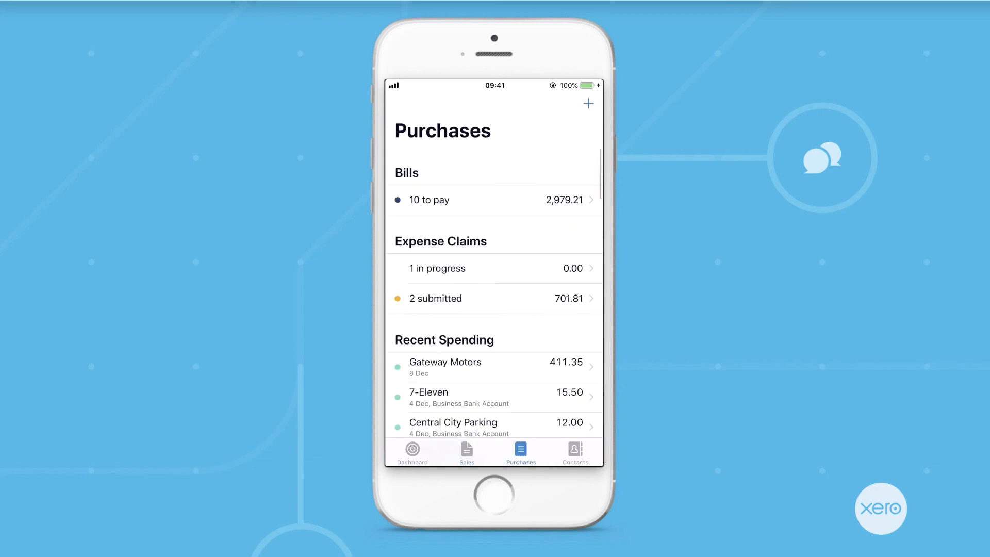
click(588, 103)
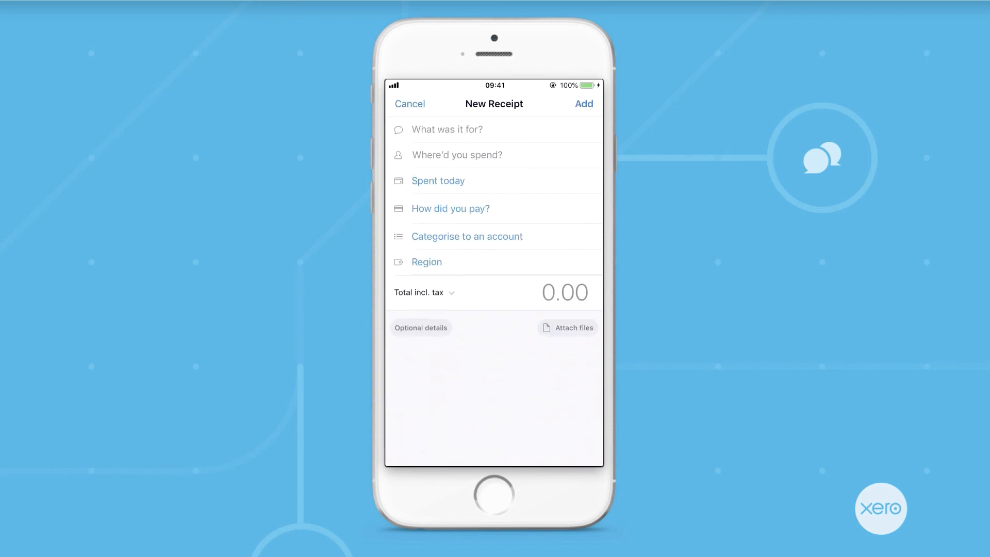